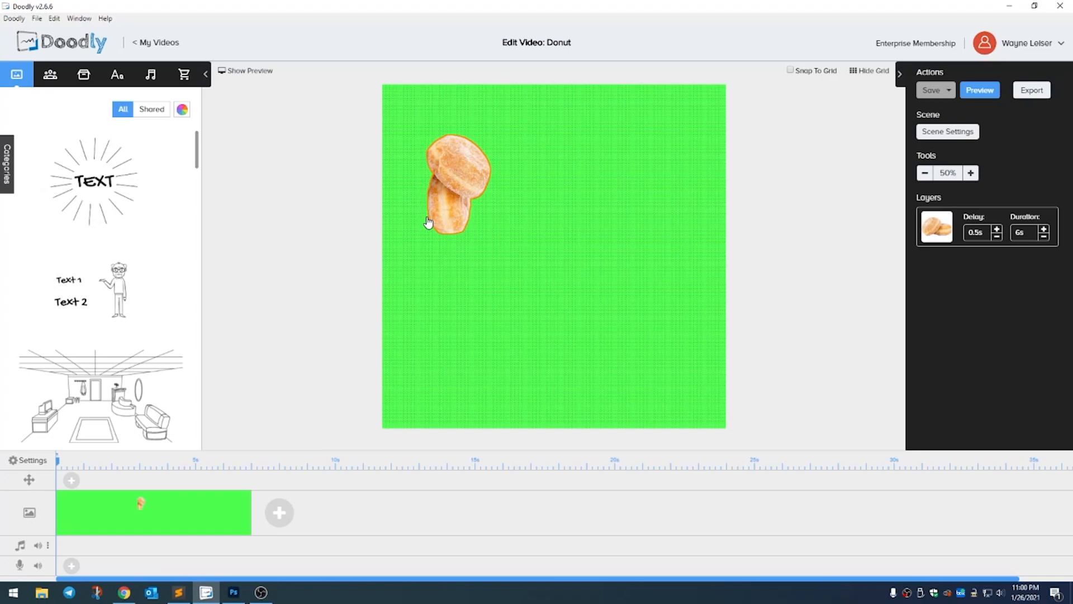
- Open the donuts image on the canvas for path editing and examine its reveal paths, including Path 6 and Path 4
{"action": "left_click", "coordinate": [450, 189]}
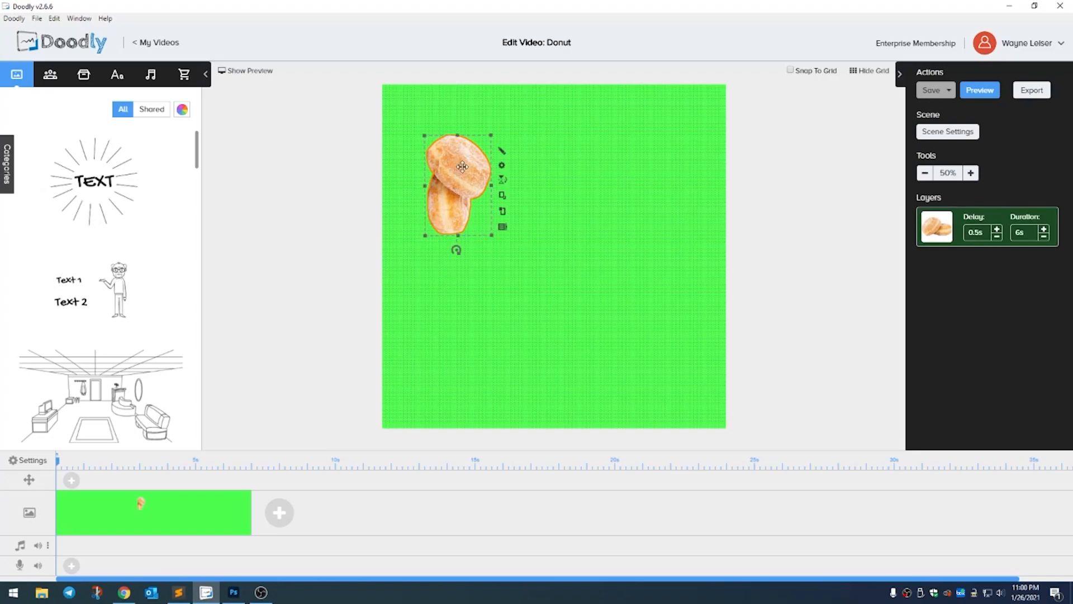
{"action": "left_click", "coordinate": [502, 152]}
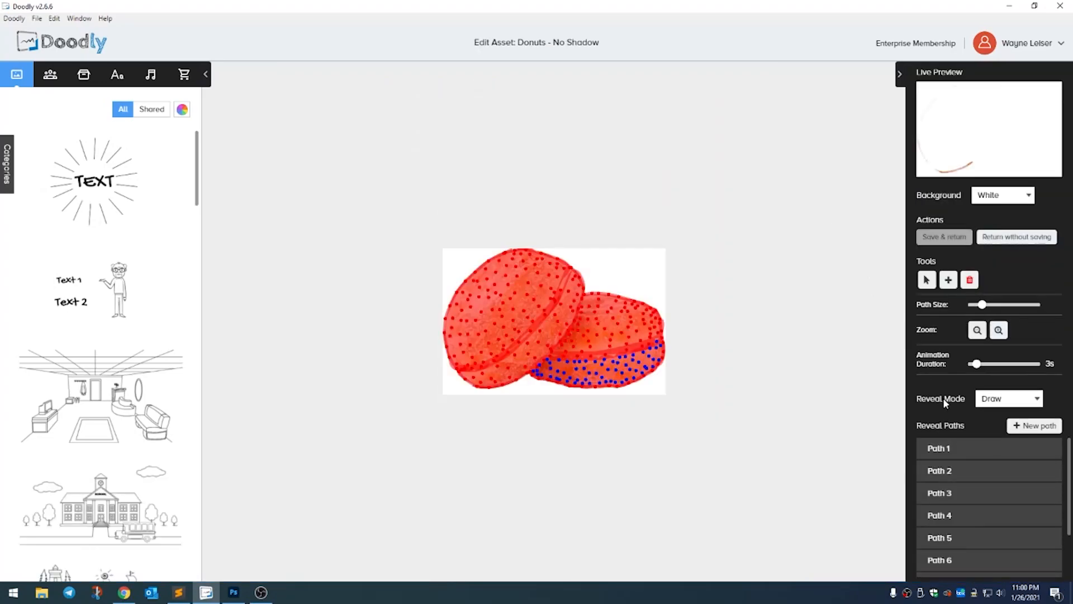
{"action": "left_click", "coordinate": [966, 561]}
{"action": "left_click", "coordinate": [960, 516]}
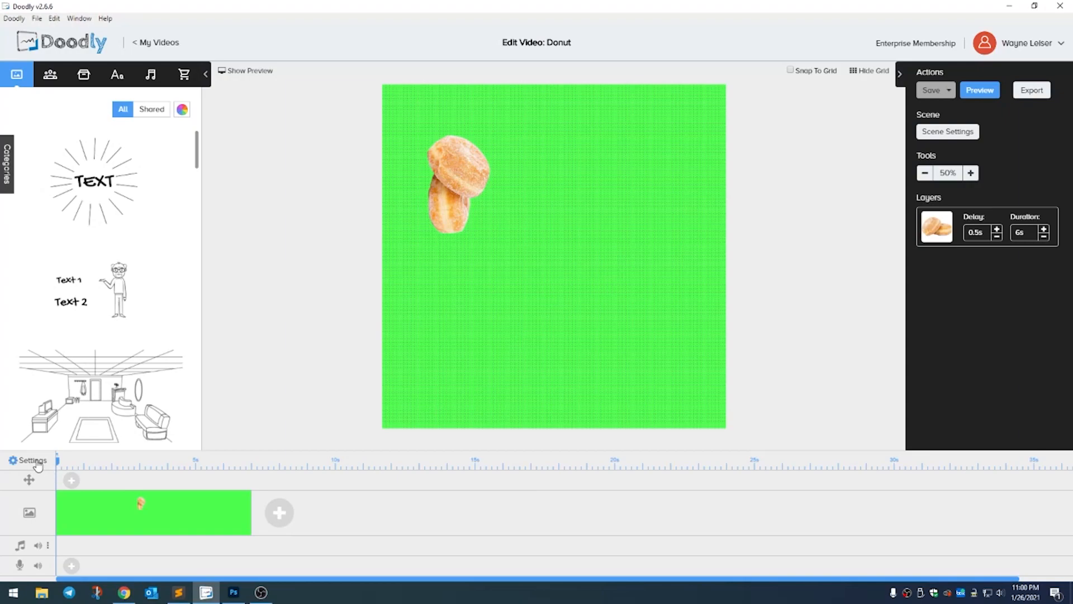
- Review the video's background color, hand style and resolution settings, dismiss them without applying changes, and minimize the program window
{"action": "left_click", "coordinate": [33, 461]}
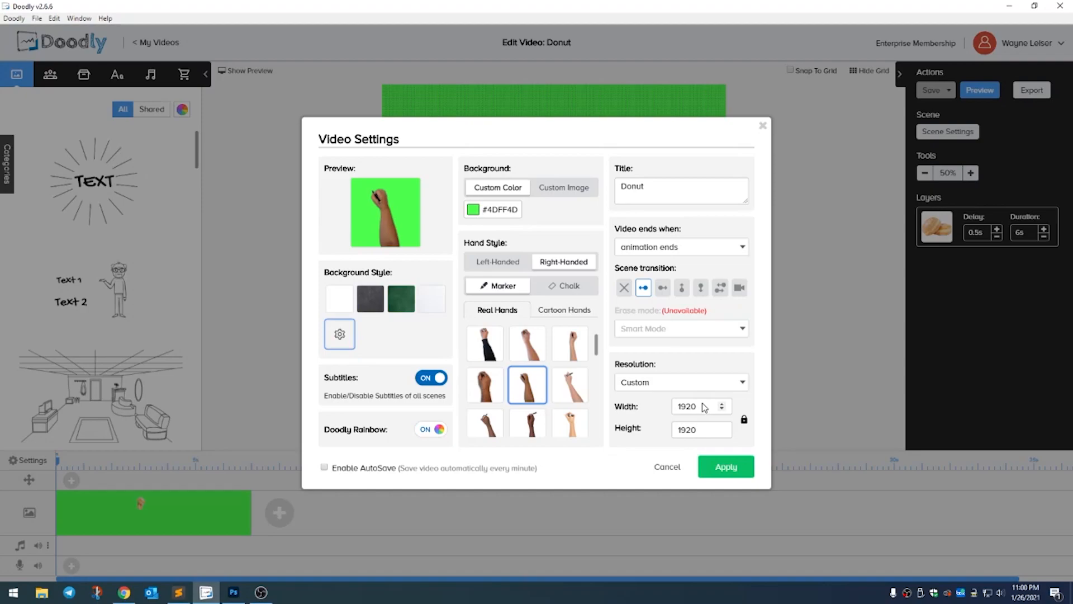
{"action": "left_click", "coordinate": [762, 126]}
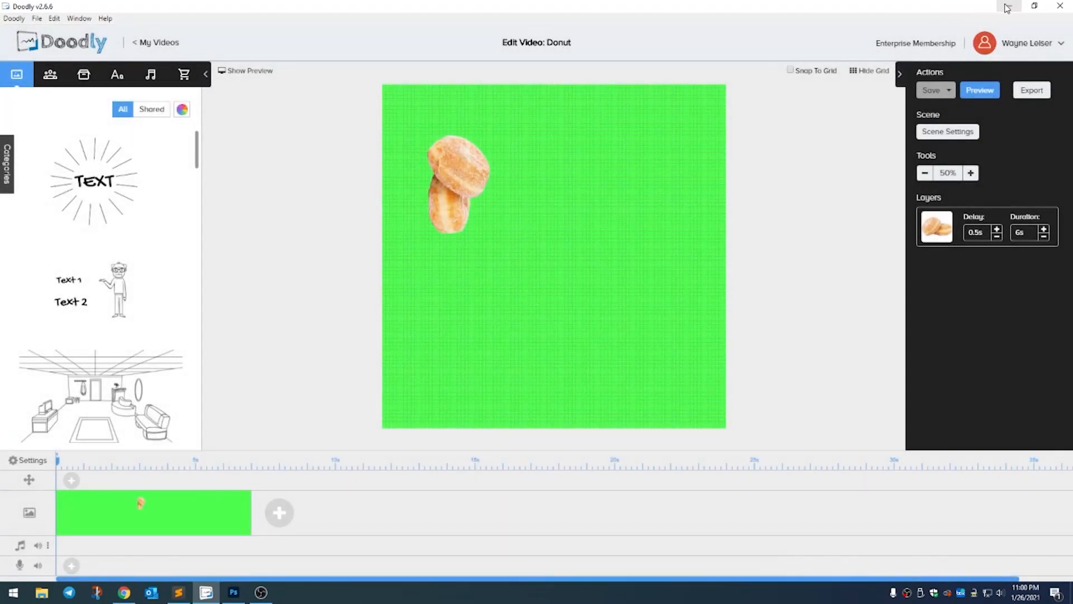
{"action": "left_click", "coordinate": [1008, 6]}
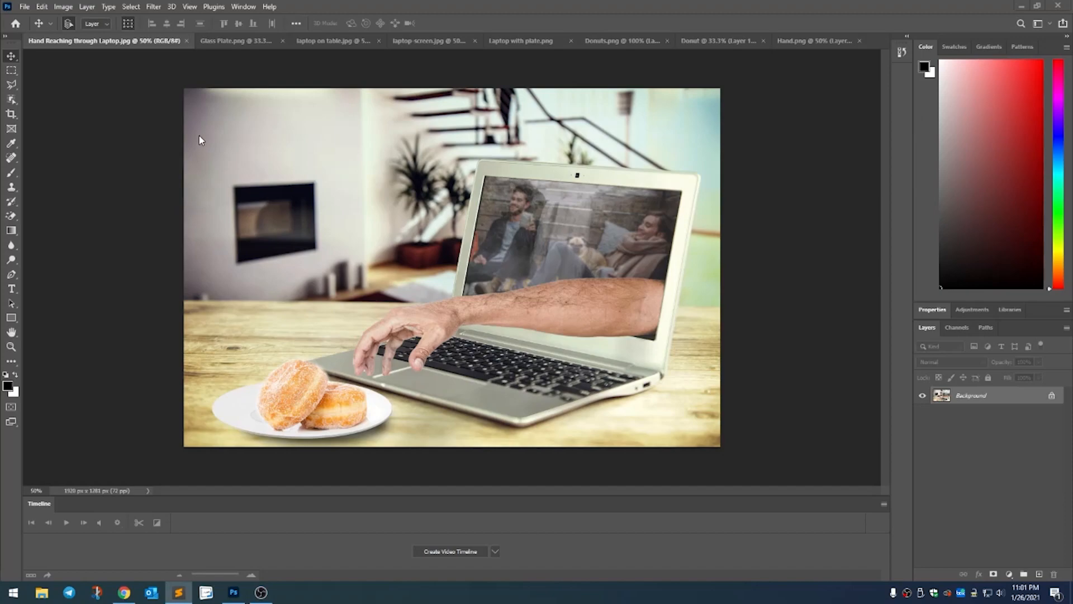
- Look through the open Photoshop images of the glass plate, laptop on table, laptop screen, laptop with plate, and donuts
{"action": "left_click", "coordinate": [227, 42]}
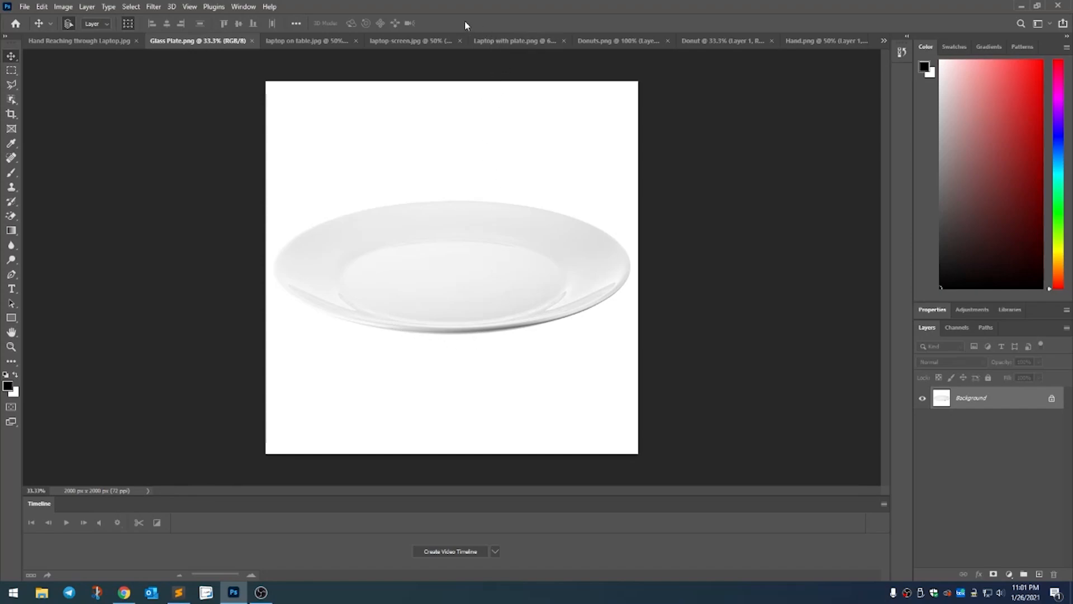
{"action": "left_click", "coordinate": [305, 38]}
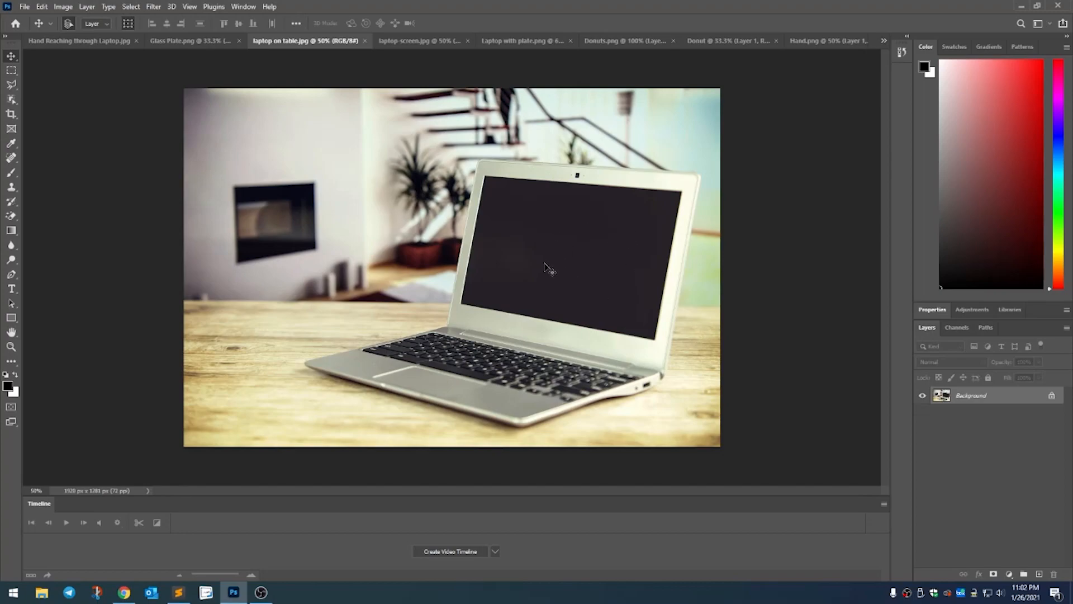
{"action": "left_click", "coordinate": [423, 43]}
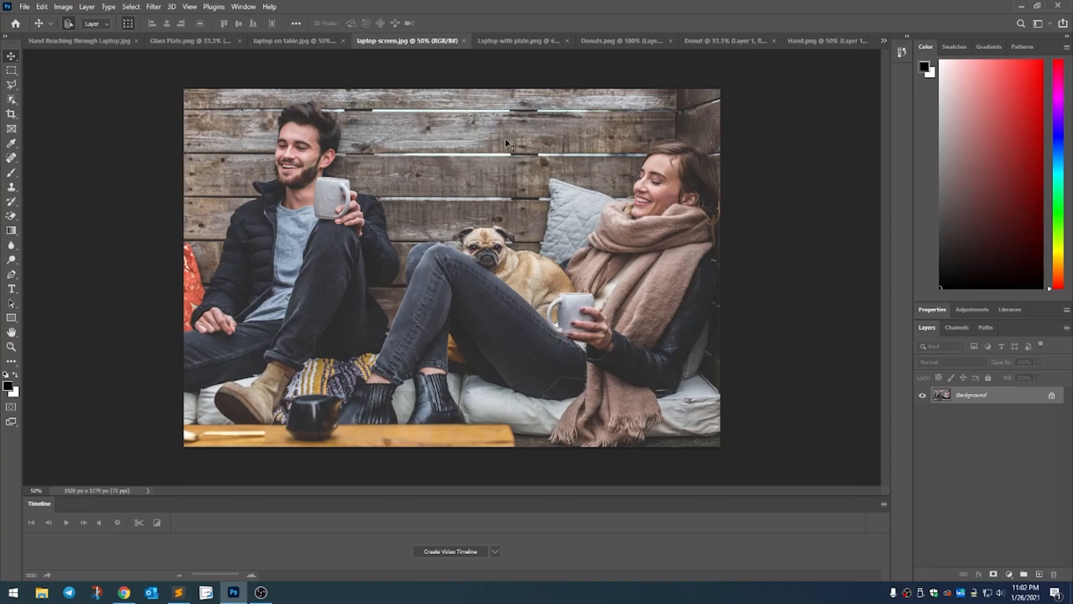
{"action": "left_click", "coordinate": [553, 41]}
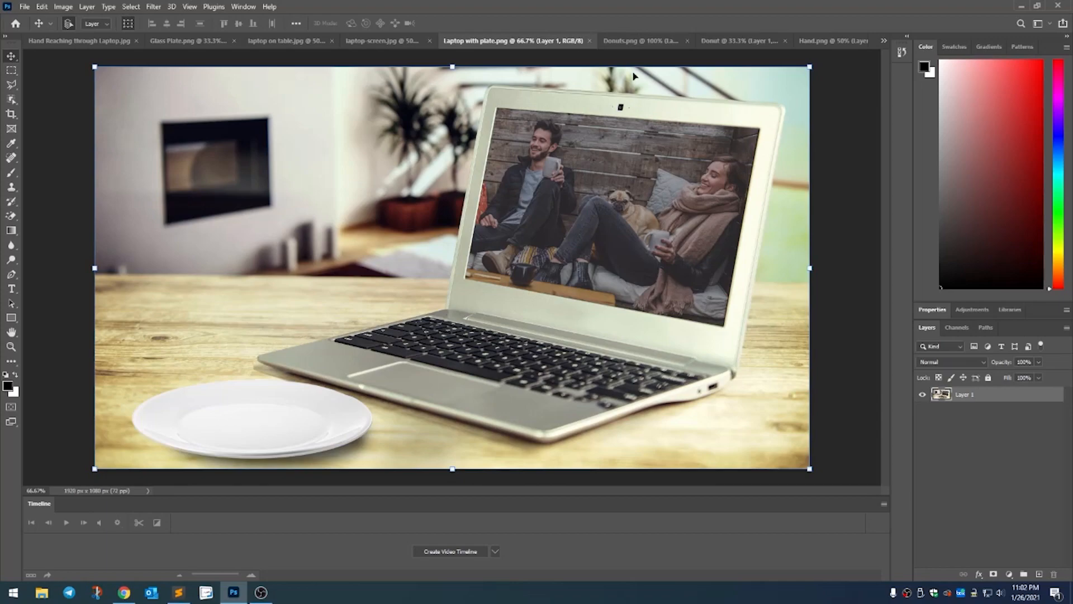
{"action": "left_click", "coordinate": [639, 43]}
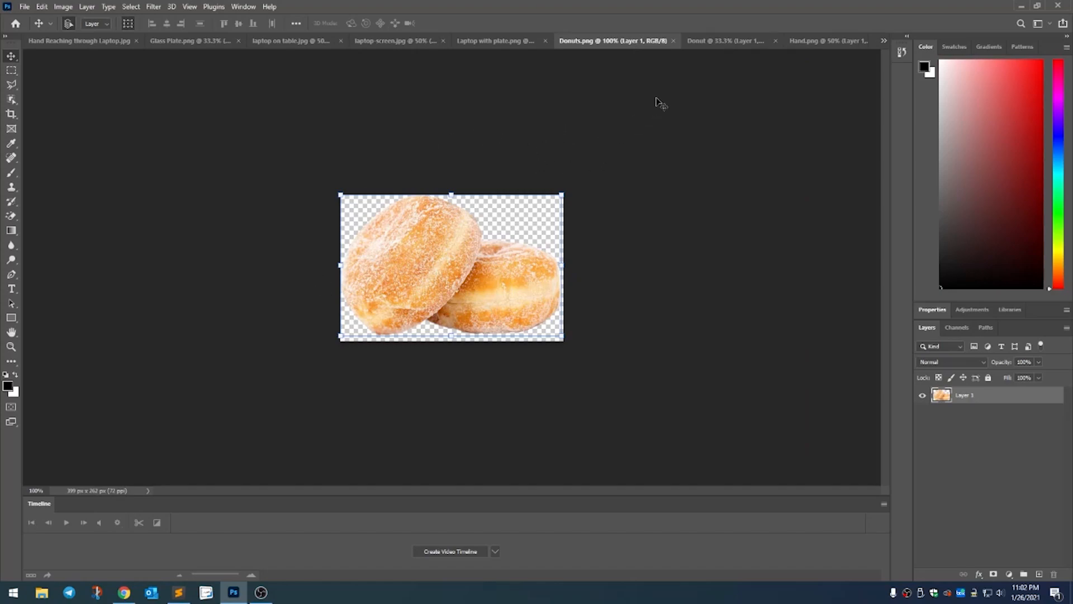
- Scrub through the opening frames of the green-screen Donut video, and bring up the Hand.png image
{"action": "left_click", "coordinate": [717, 42]}
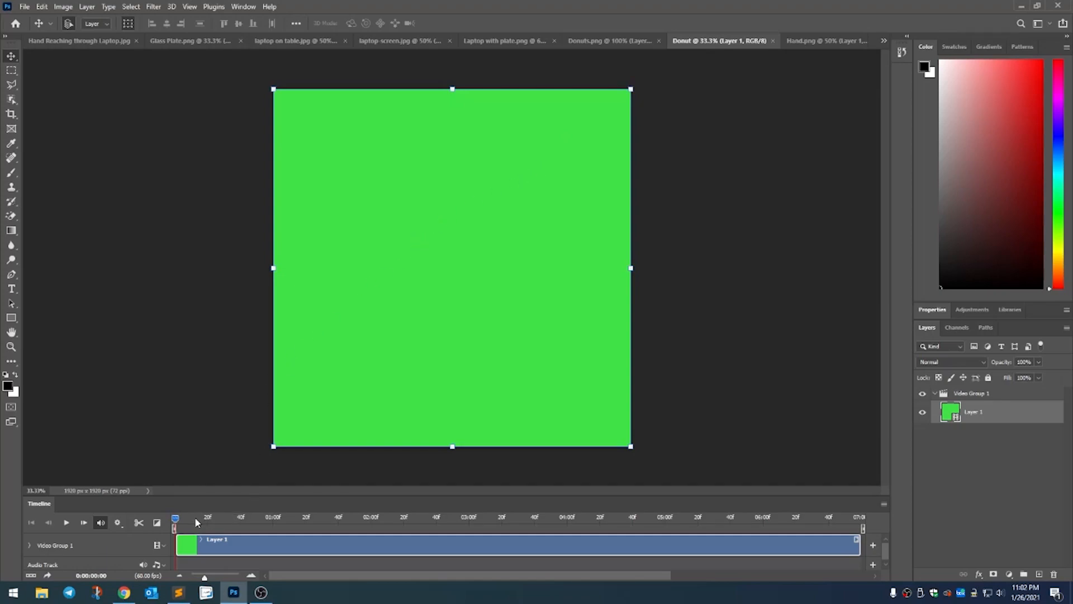
{"action": "left_click_drag", "start_coordinate": [178, 520], "coordinate": [226, 522]}
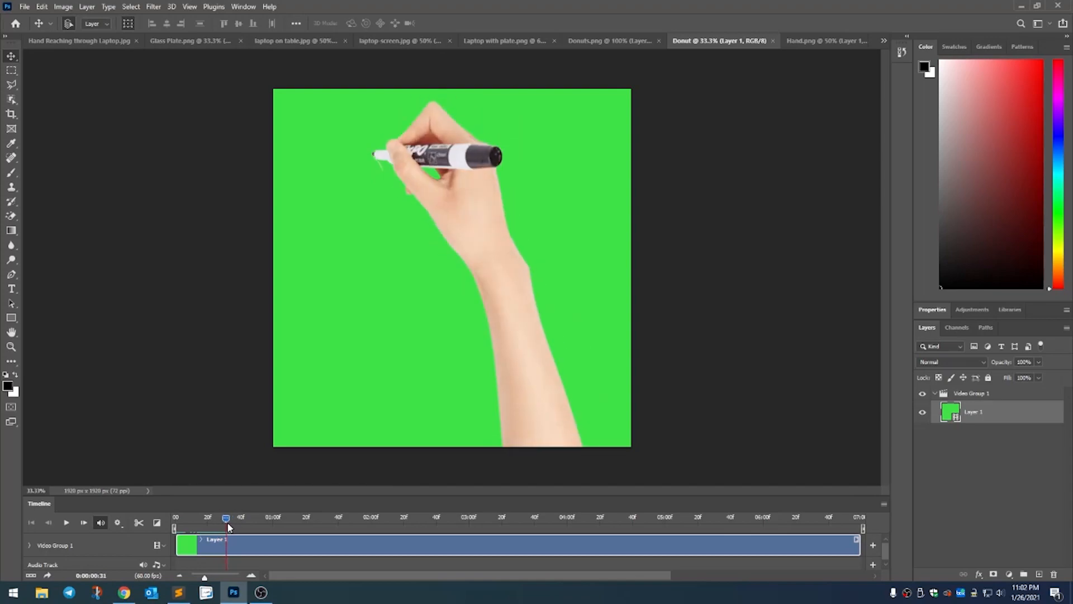
{"action": "left_click", "coordinate": [499, 407]}
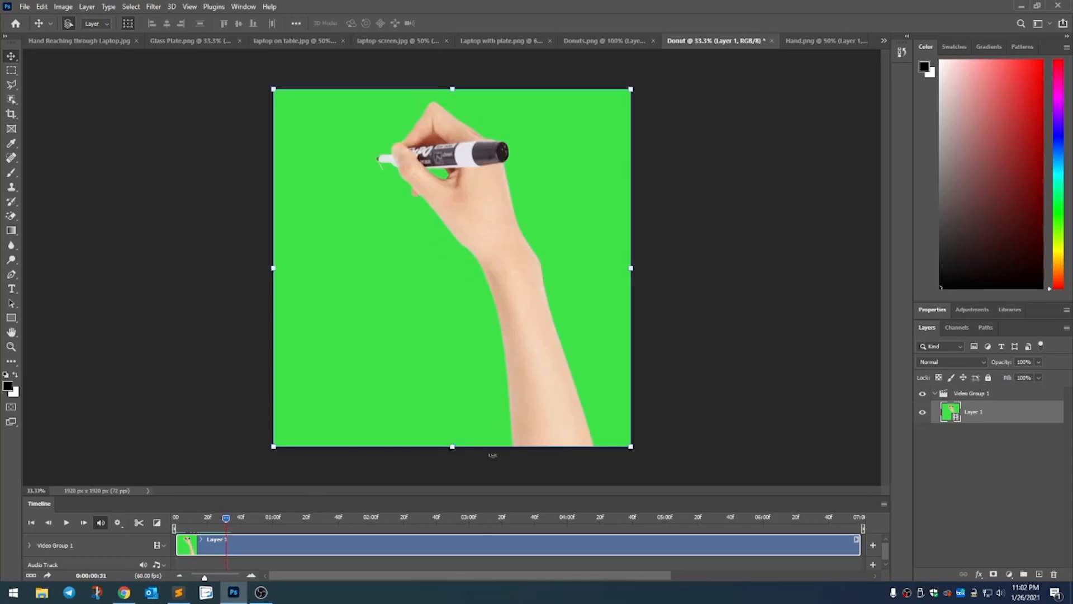
{"action": "left_click_drag", "start_coordinate": [226, 517], "coordinate": [238, 520]}
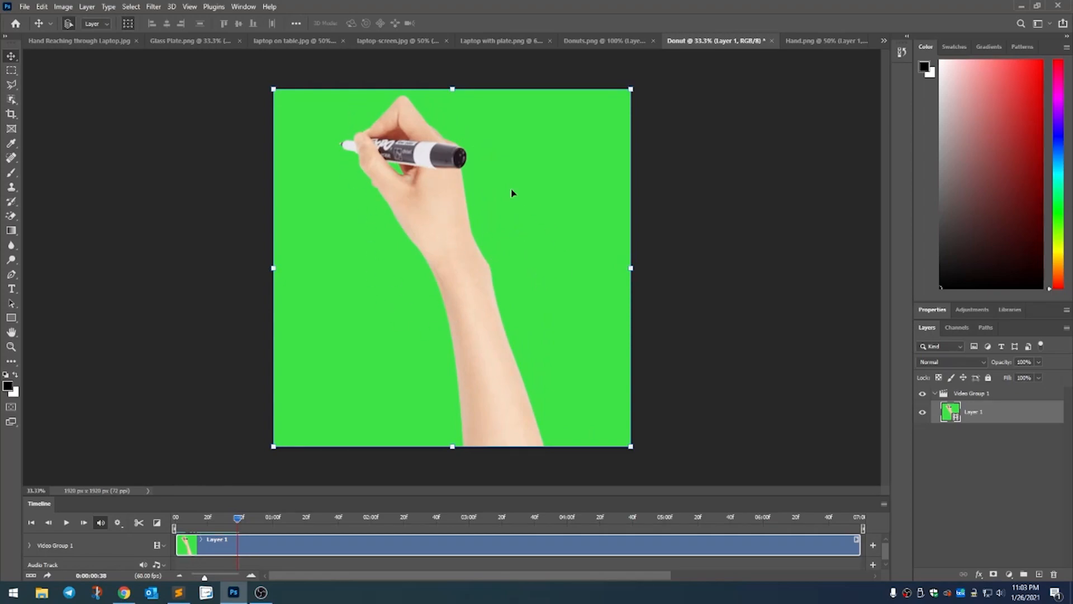
{"action": "left_click", "coordinate": [816, 43]}
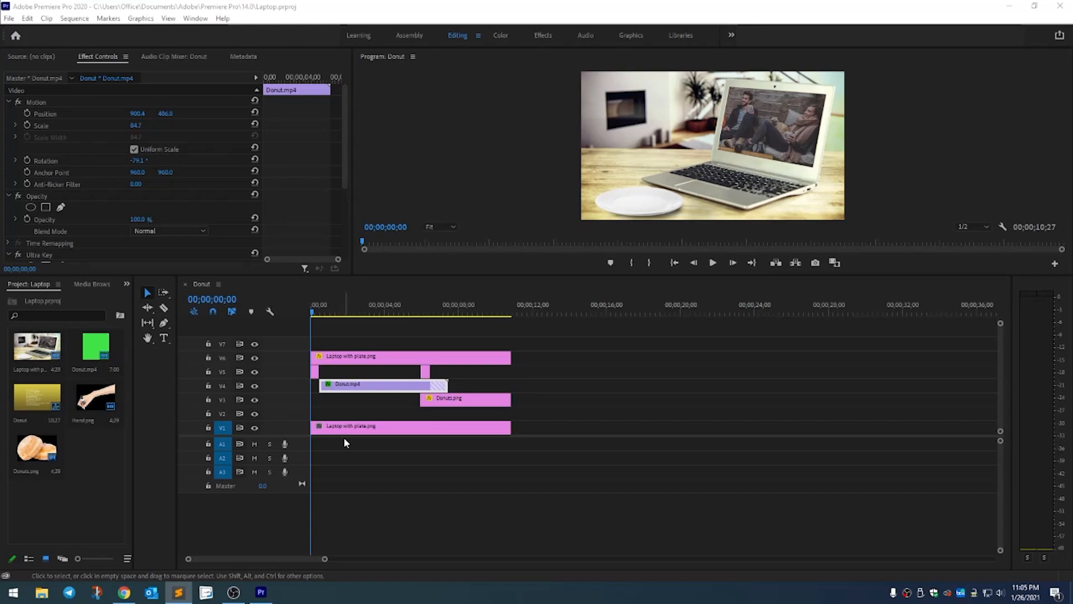
- Inspect the V5 hand clips and the V6 laptop overlay, and scrub the hand's entrance up to 00;00;00;14
{"action": "left_click", "coordinate": [314, 372]}
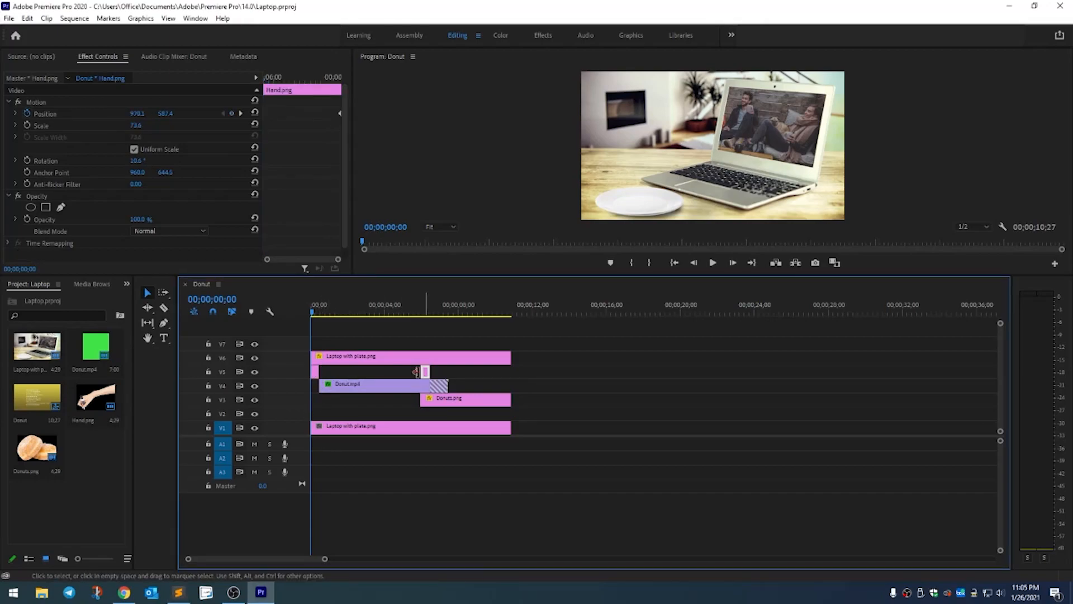
{"action": "left_click", "coordinate": [429, 360]}
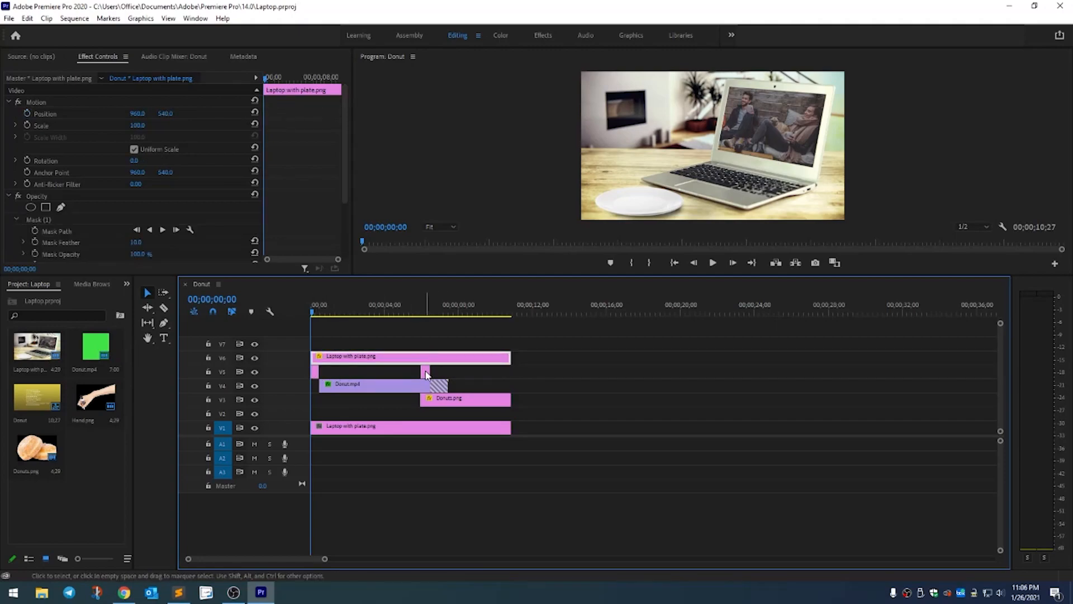
{"action": "left_click", "coordinate": [314, 372]}
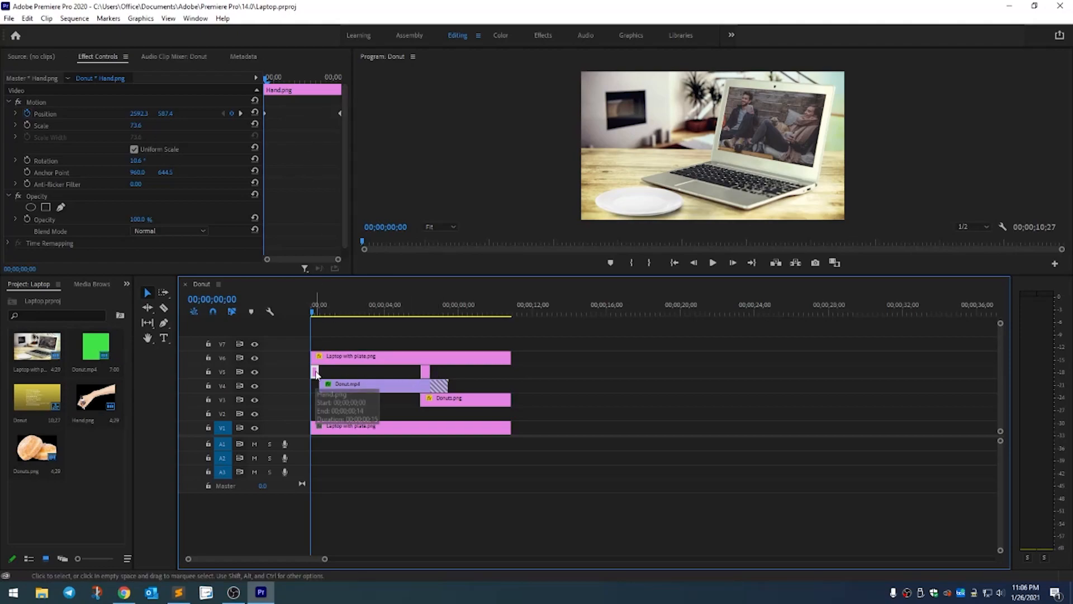
{"action": "left_click_drag", "start_coordinate": [312, 311], "coordinate": [319, 313]}
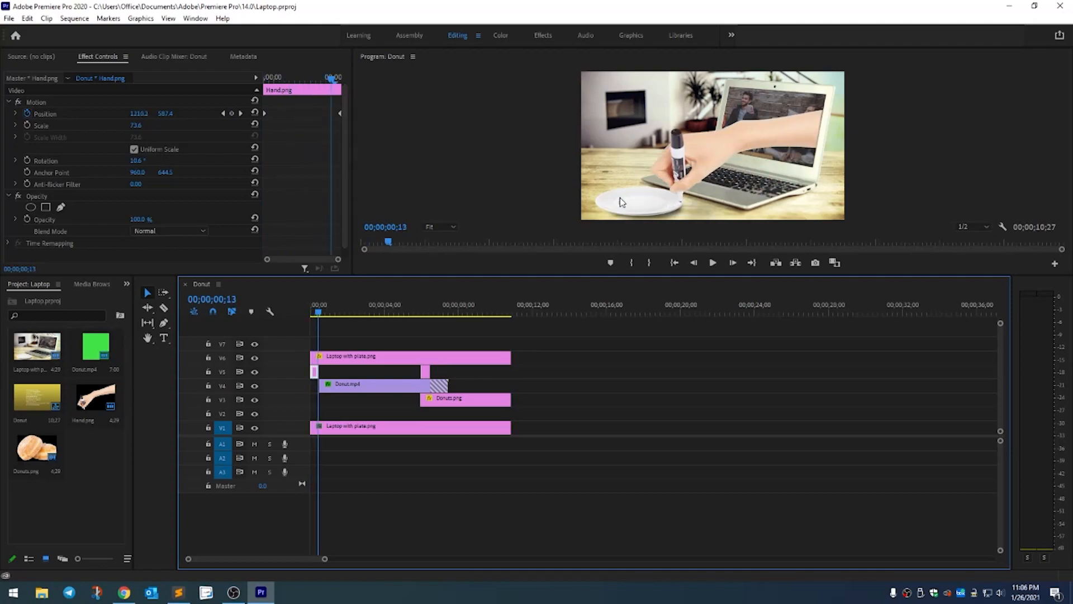
{"action": "key", "text": "Right"}
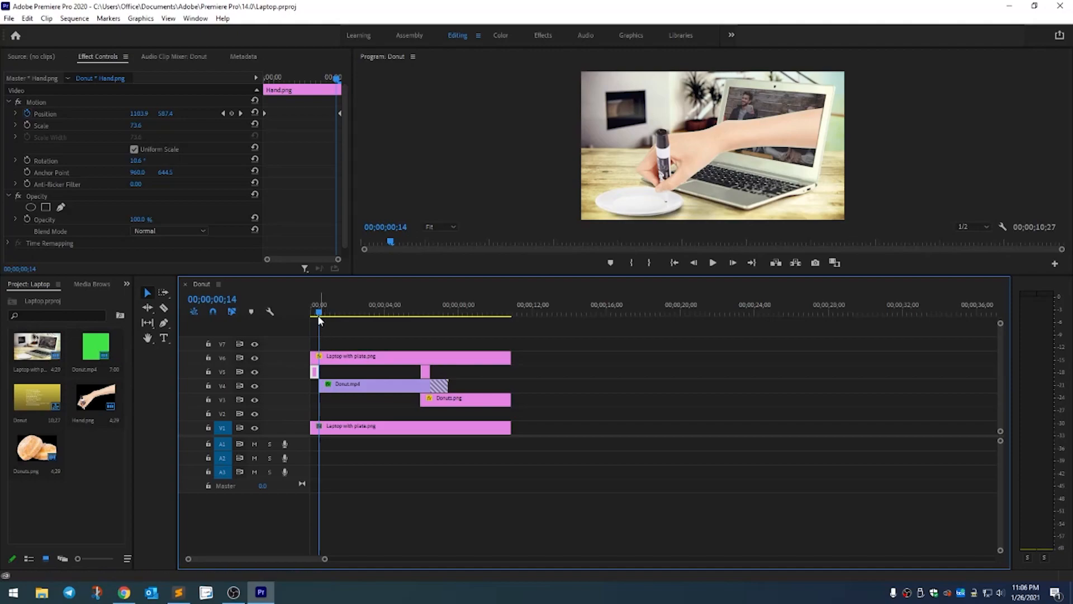
- Scrub to the end of the drawing and examine the second Hand.png clip on V5 and the Donuts.png clip on V3
{"action": "left_click_drag", "start_coordinate": [320, 316], "coordinate": [422, 318]}
{"action": "left_click", "coordinate": [425, 371]}
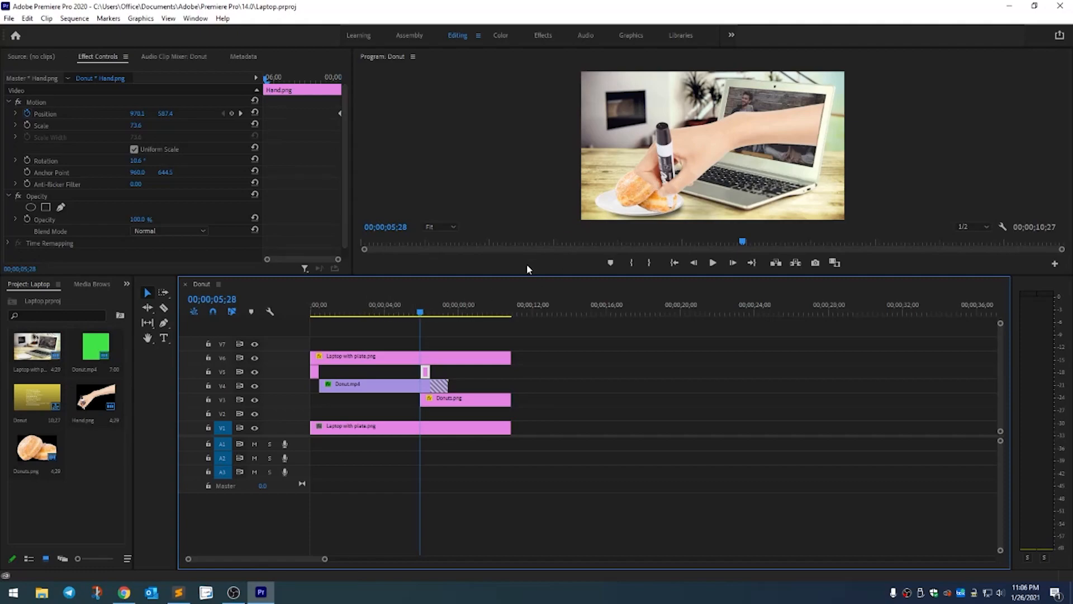
{"action": "mouse_move", "coordinate": [422, 317]}
{"action": "left_mouse_down"}
{"action": "mouse_move", "coordinate": [430, 317]}
{"action": "mouse_move", "coordinate": [408, 317]}
{"action": "left_mouse_up"}
{"action": "left_click", "coordinate": [435, 407]}
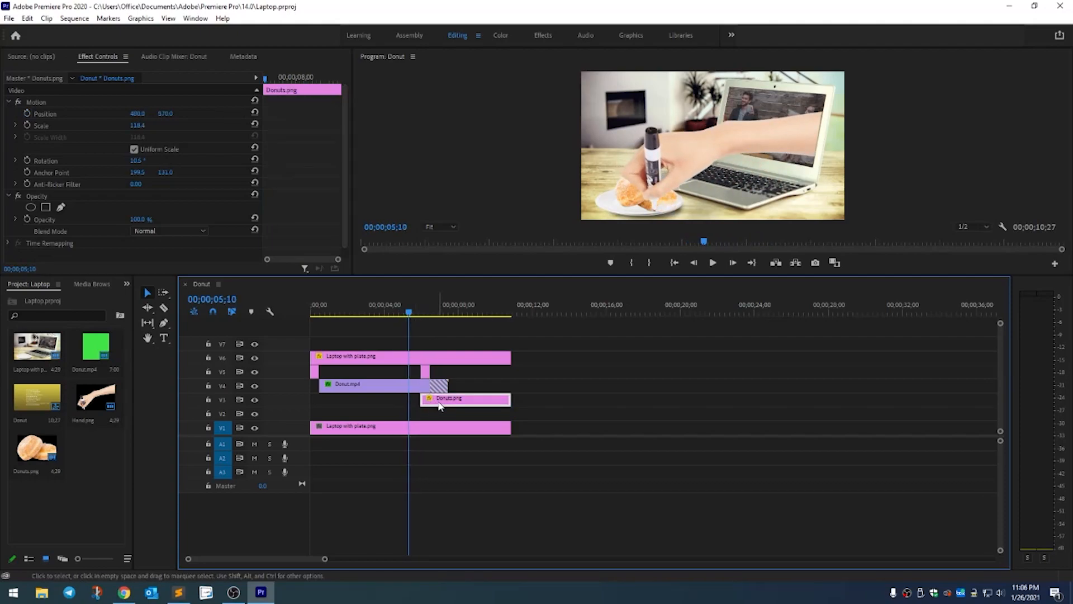
{"action": "left_click_drag", "start_coordinate": [410, 317], "coordinate": [453, 317]}
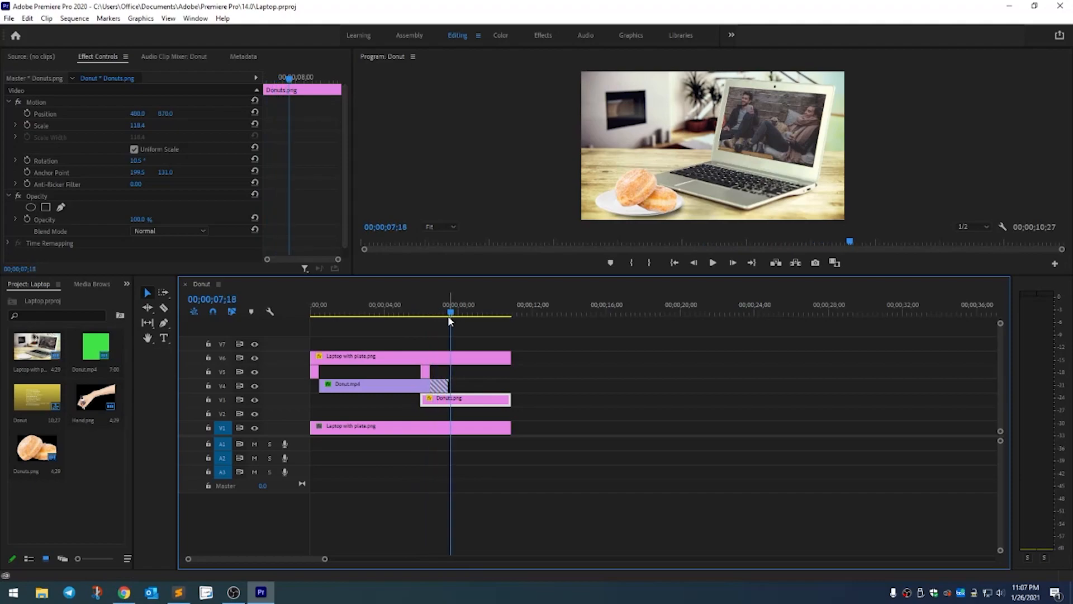
- Toggle the visibility of tracks V3 and V6 while scrubbing the sequence to check what each layer contributes
{"action": "left_click", "coordinate": [255, 400]}
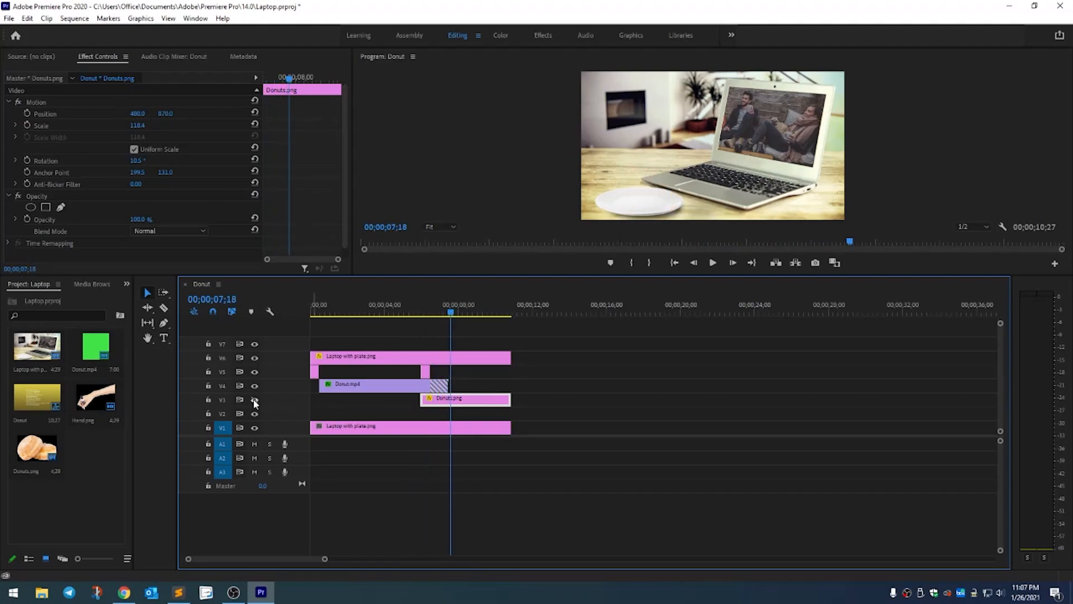
{"action": "mouse_move", "coordinate": [453, 314]}
{"action": "left_mouse_down"}
{"action": "mouse_move", "coordinate": [404, 315]}
{"action": "mouse_move", "coordinate": [427, 314]}
{"action": "left_mouse_up"}
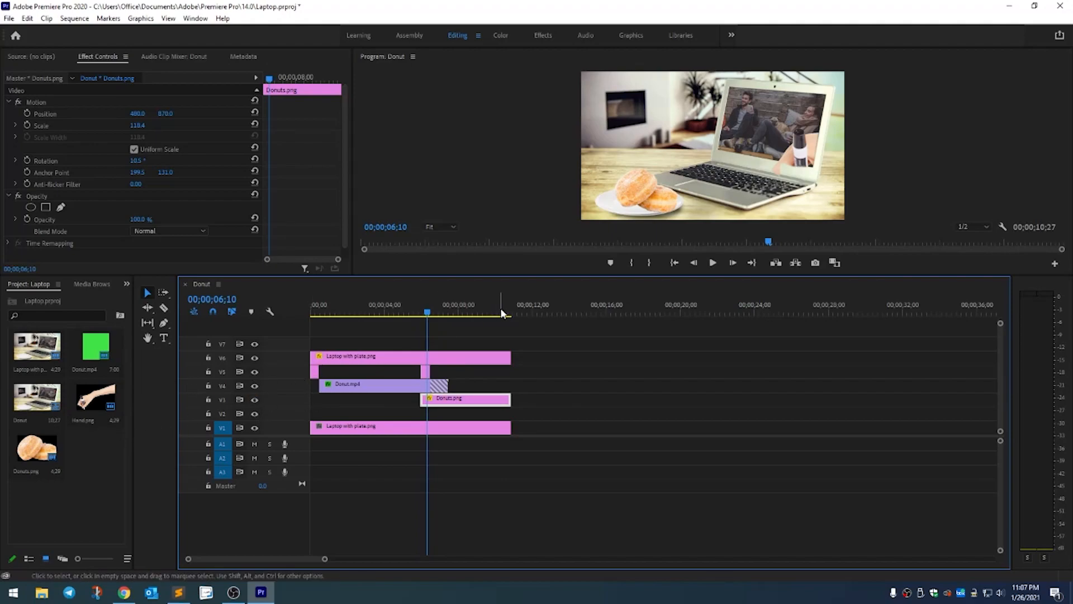
{"action": "left_click", "coordinate": [428, 315]}
{"action": "left_click_drag", "start_coordinate": [429, 314], "coordinate": [397, 318]}
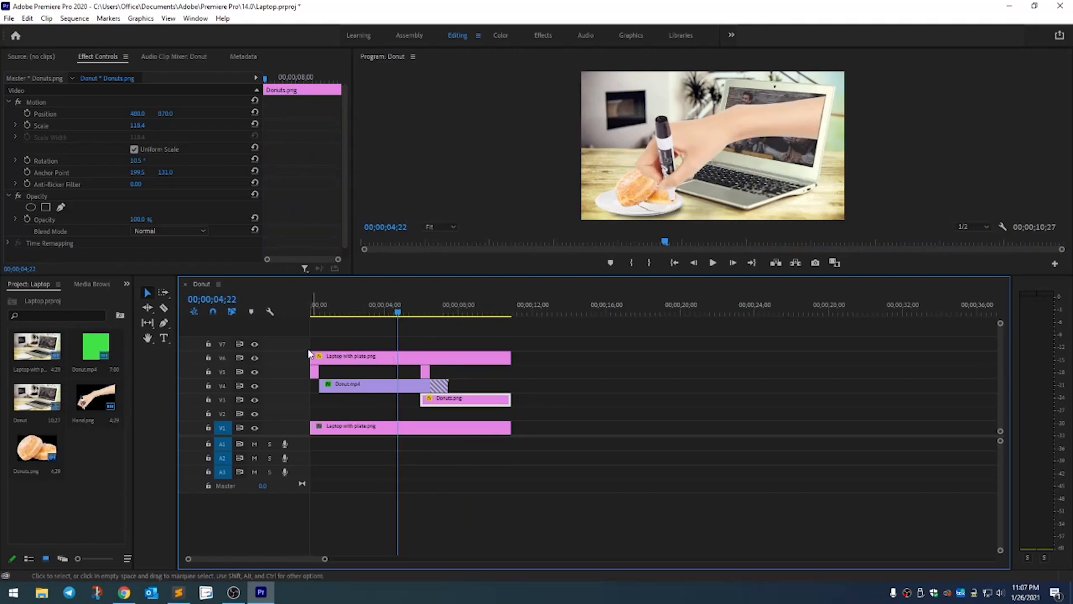
{"action": "left_click", "coordinate": [254, 358]}
{"action": "left_click", "coordinate": [425, 311]}
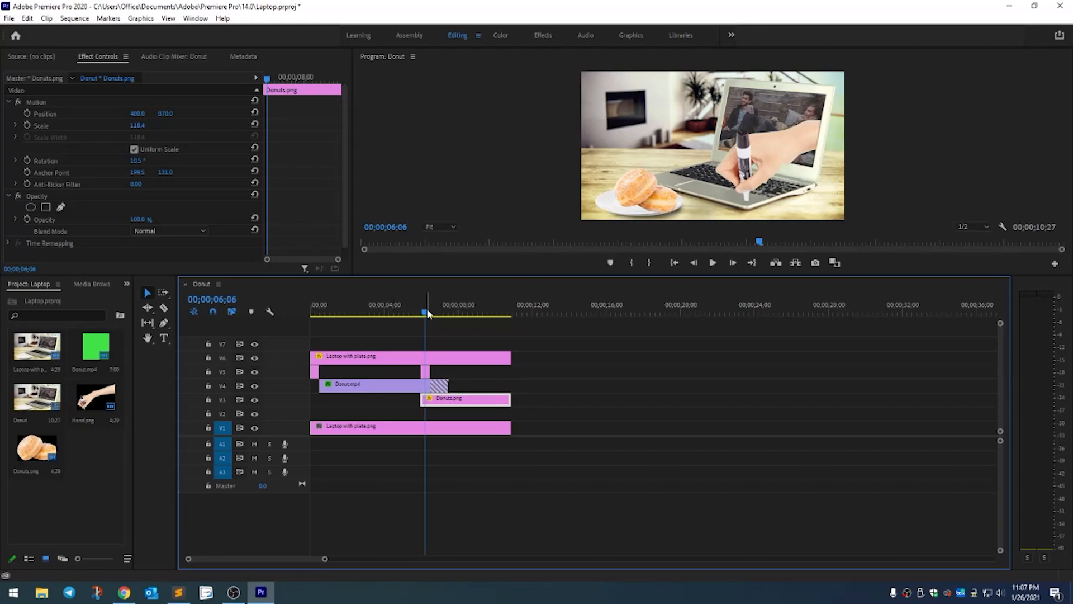
- Return to the start of the sequence and show the opacity mask of the Laptop with plate.png clip on V6
{"action": "left_click_drag", "start_coordinate": [428, 311], "coordinate": [308, 316]}
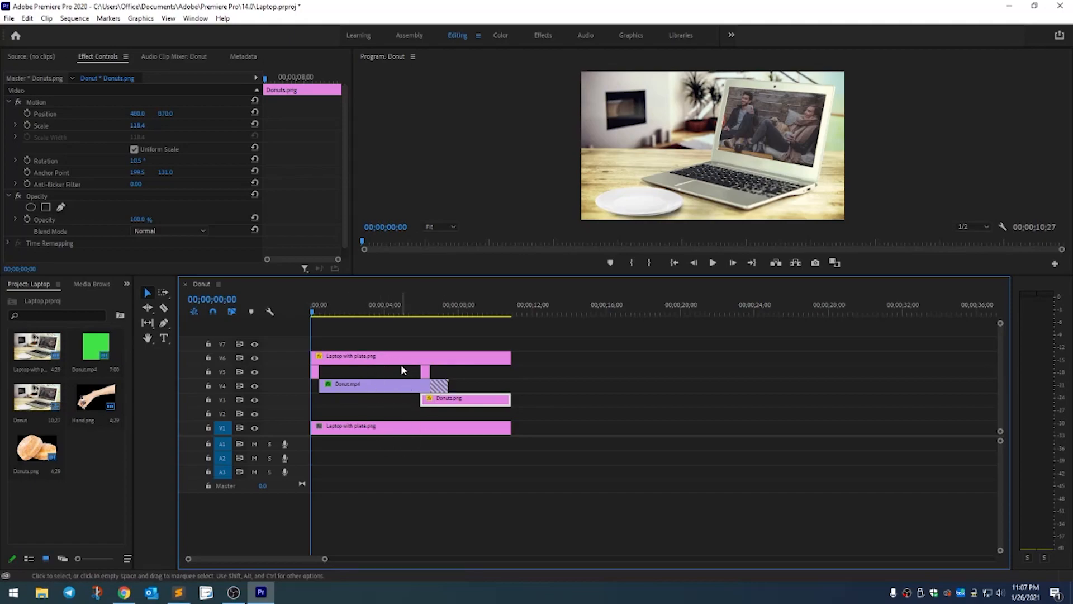
{"action": "left_click", "coordinate": [424, 361]}
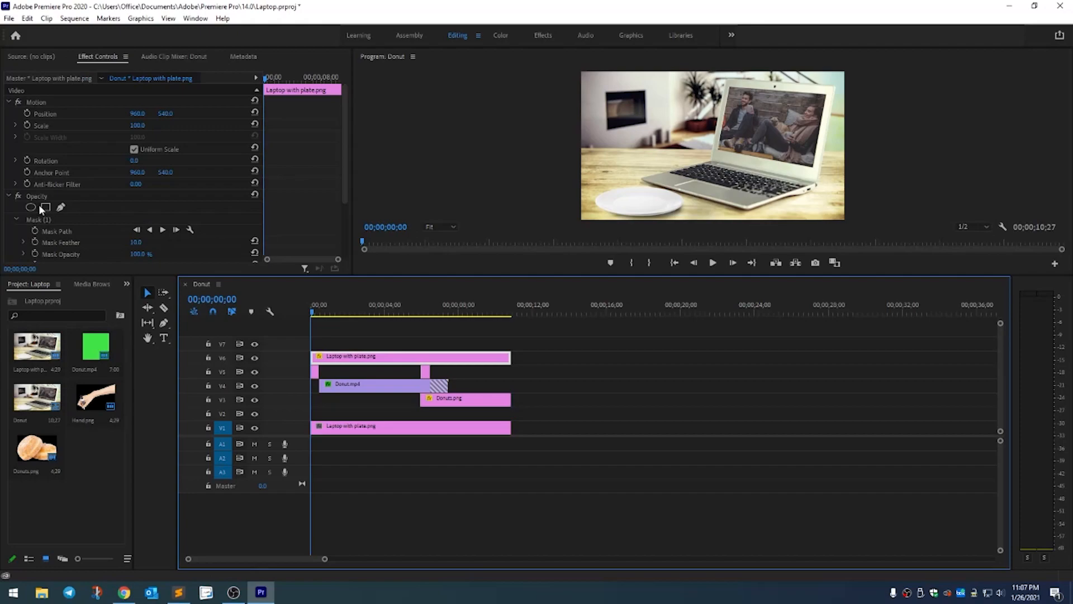
{"action": "left_click", "coordinate": [47, 220]}
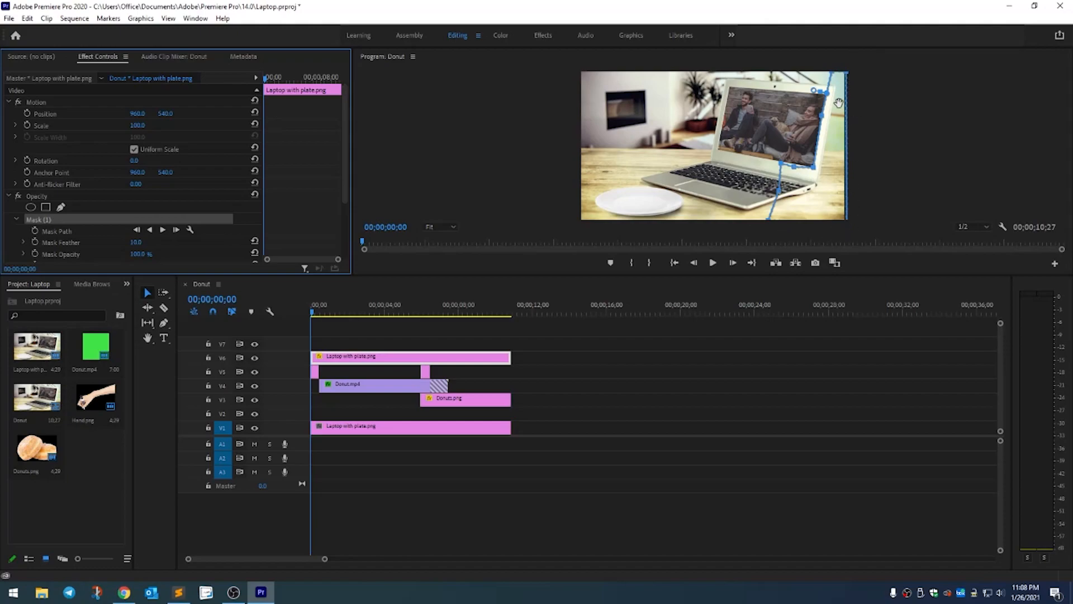
- Step through the opening frames to examine the hand behind the mask and its handoff to Donut.mp4 at 00;00;00;15
{"action": "left_click_drag", "start_coordinate": [314, 315], "coordinate": [318, 316]}
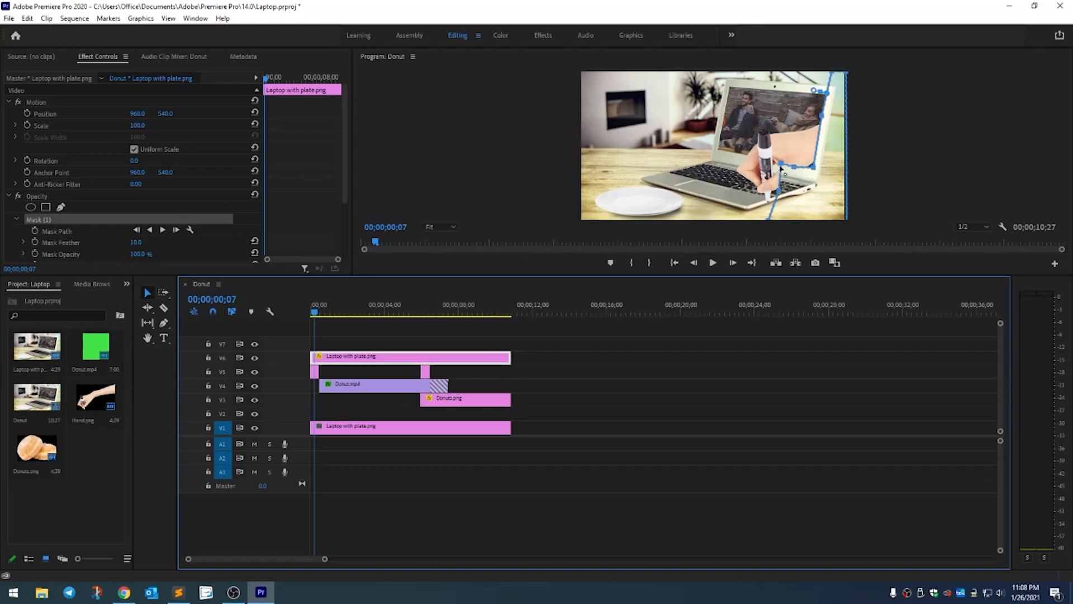
{"action": "left_click_drag", "start_coordinate": [313, 314], "coordinate": [318, 318]}
{"action": "key", "text": "space"}
{"action": "key", "text": "space"}
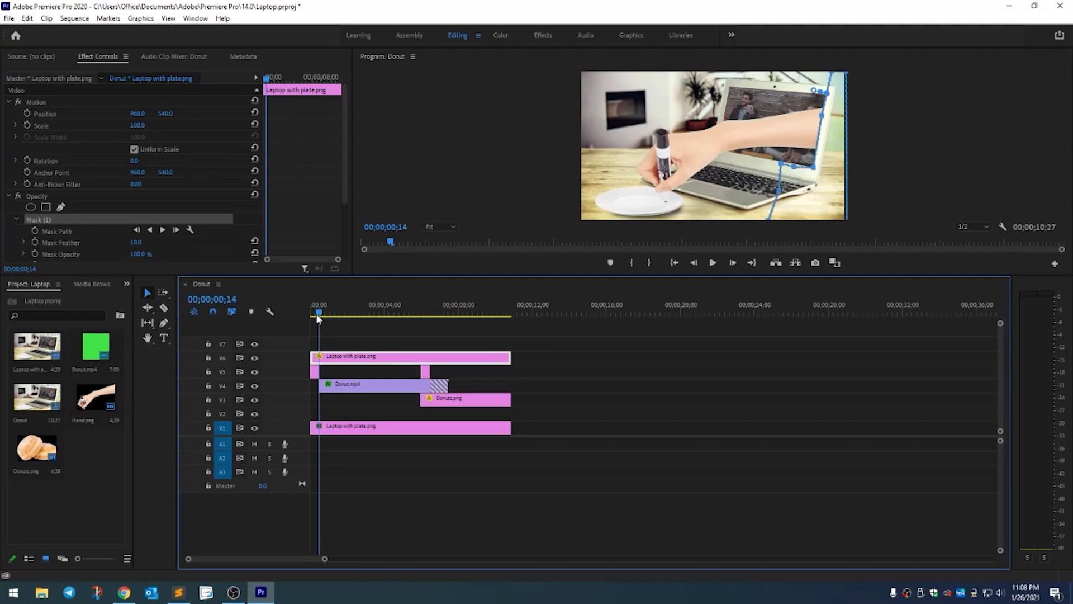
{"action": "left_click_drag", "start_coordinate": [318, 318], "coordinate": [320, 319]}
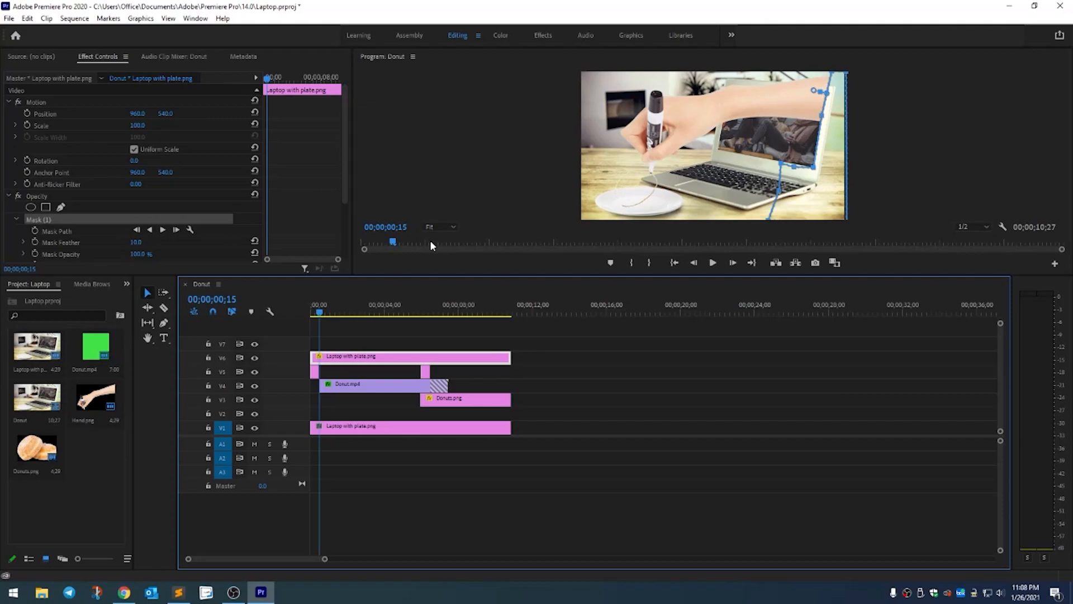
- Play the Donut sequence from the beginning to preview the finished effect
{"action": "left_click_drag", "start_coordinate": [319, 312], "coordinate": [309, 314]}
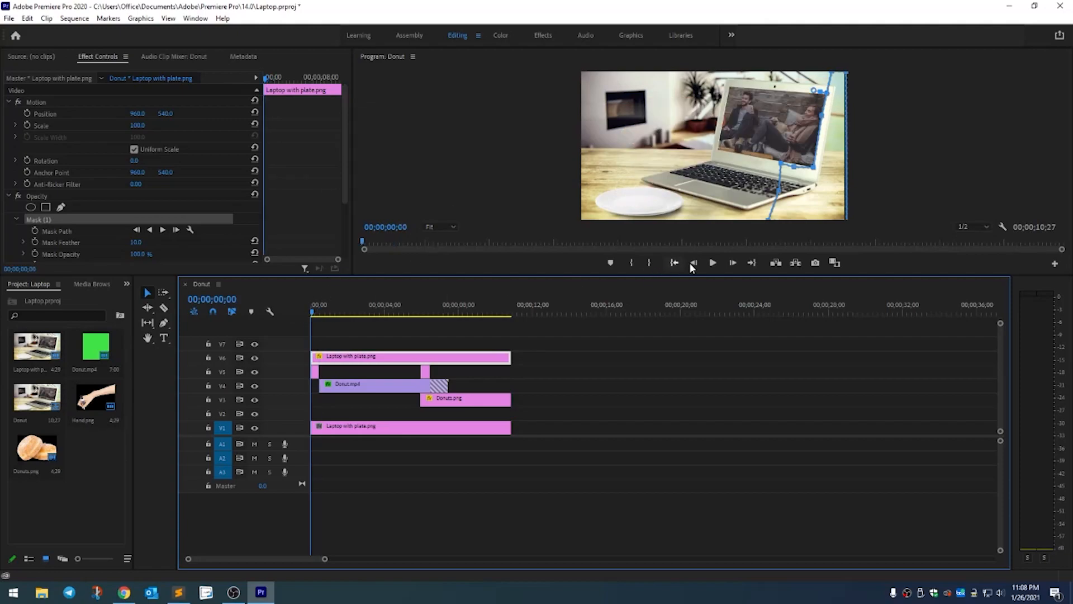
{"action": "left_click", "coordinate": [714, 263]}
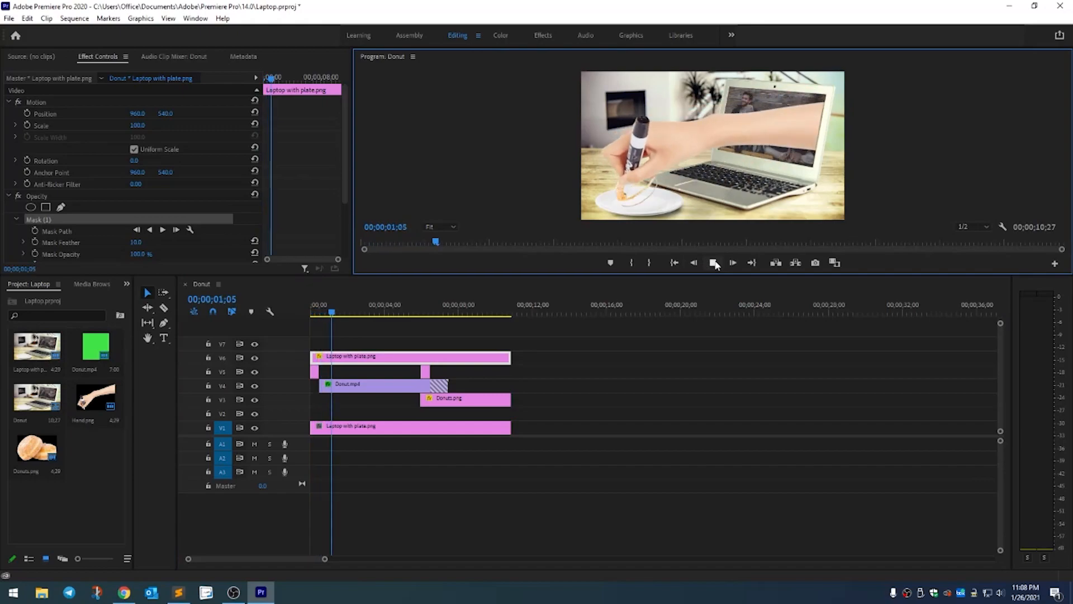